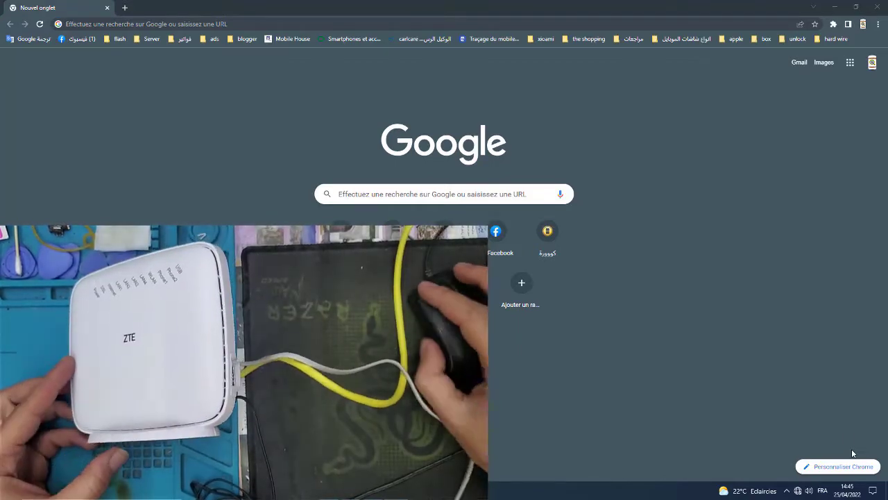
Load the router's login page at 192.168.1.1 in Chrome.
click(296, 26)
text(192.168.1.1)
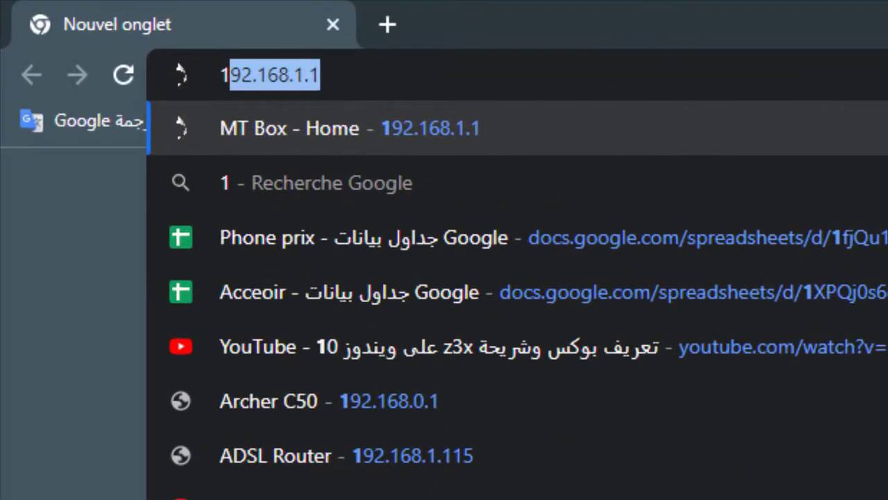
key(Right)
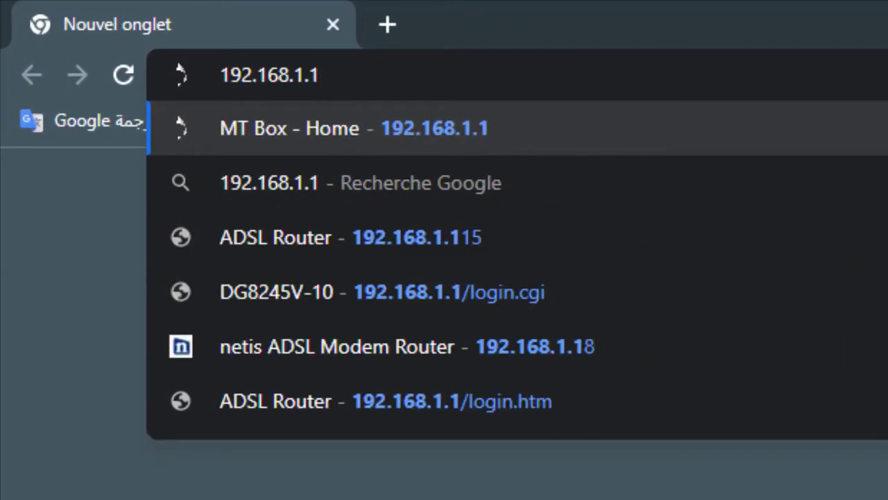
key(Return)
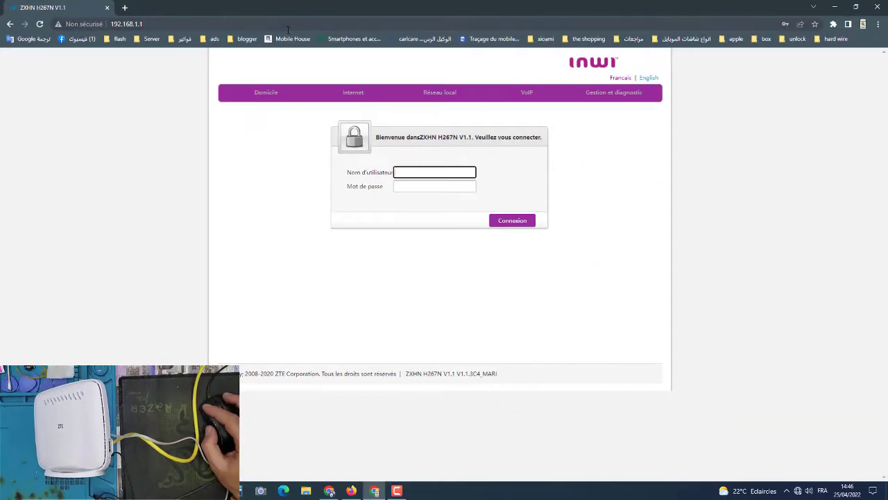
Sign in to the router as admin with the administrator password.
click(405, 175)
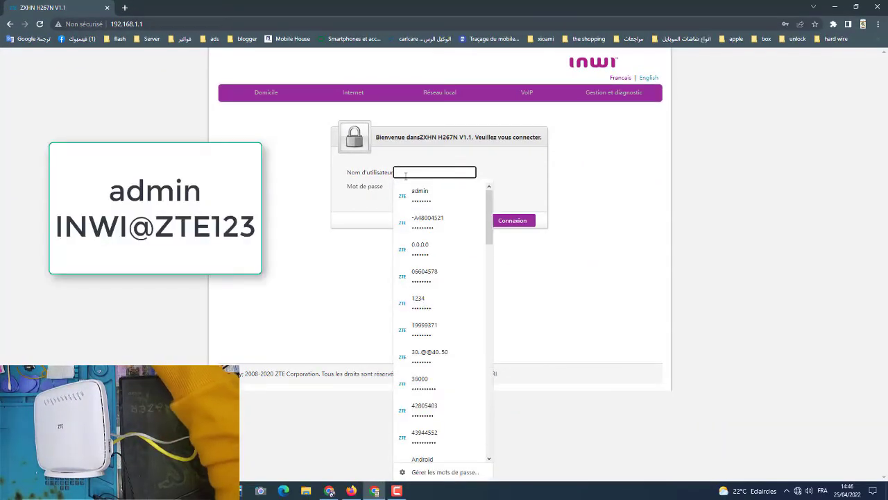
text(admin)
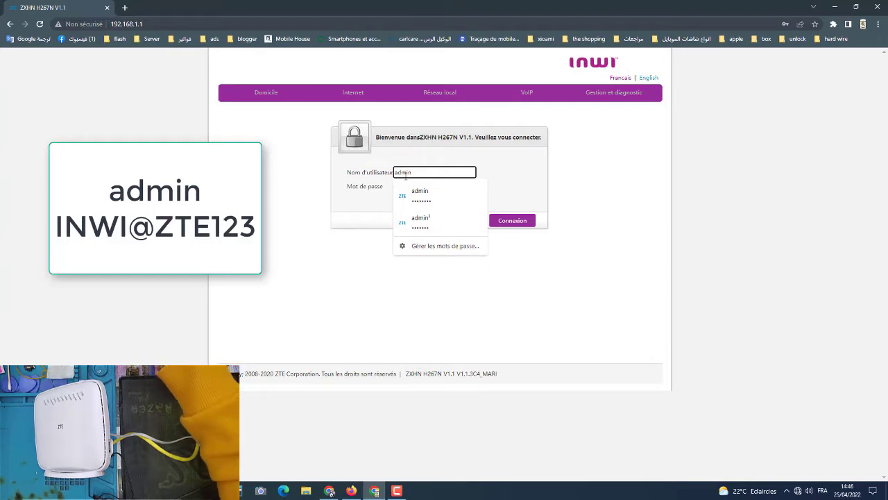
key(Tab)
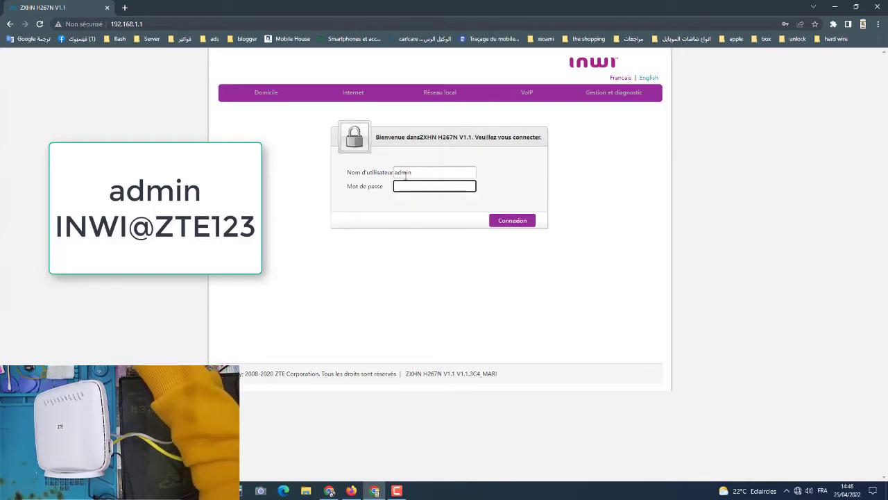
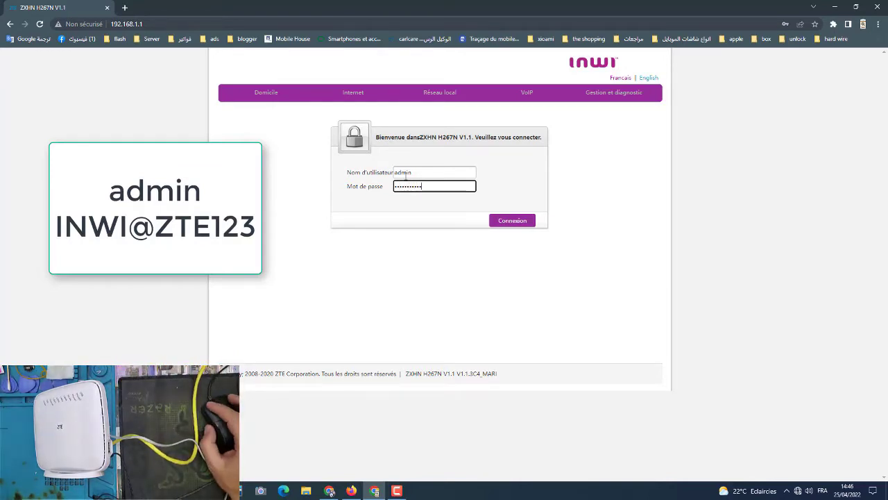
click(521, 226)
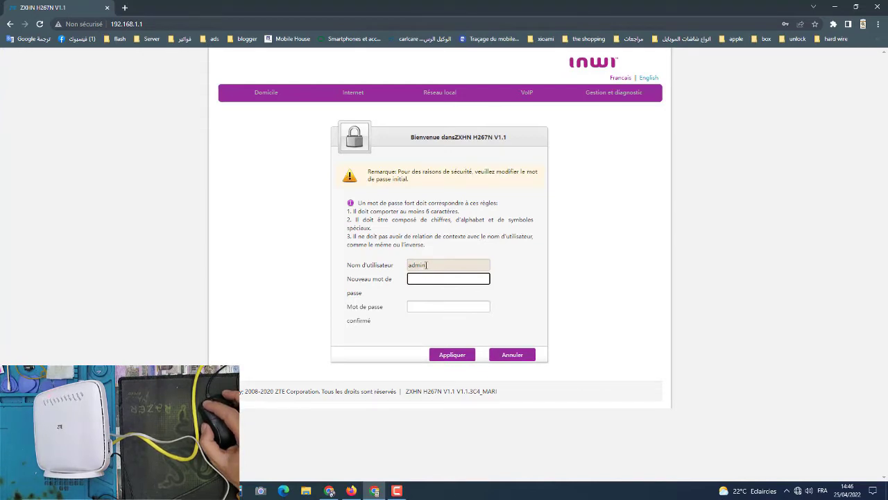
Enter a new admin password, then cancel the forced password change to reach the home page.
double_click(427, 265)
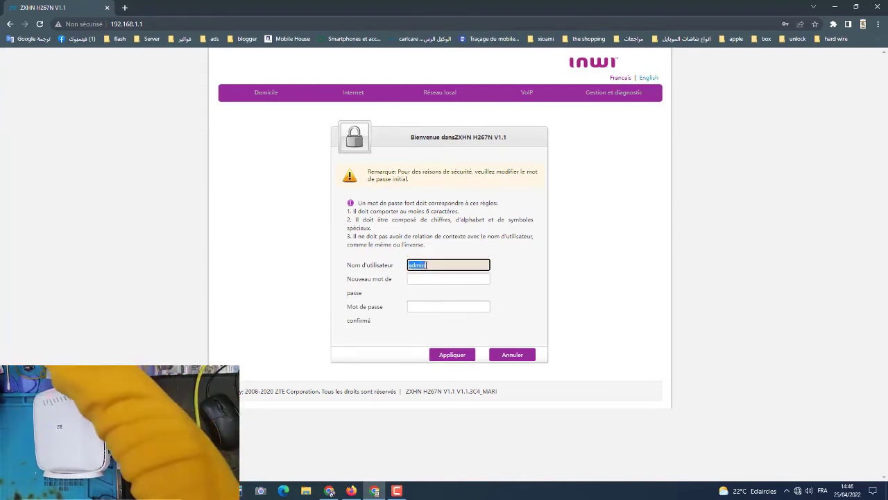
key(Tab)
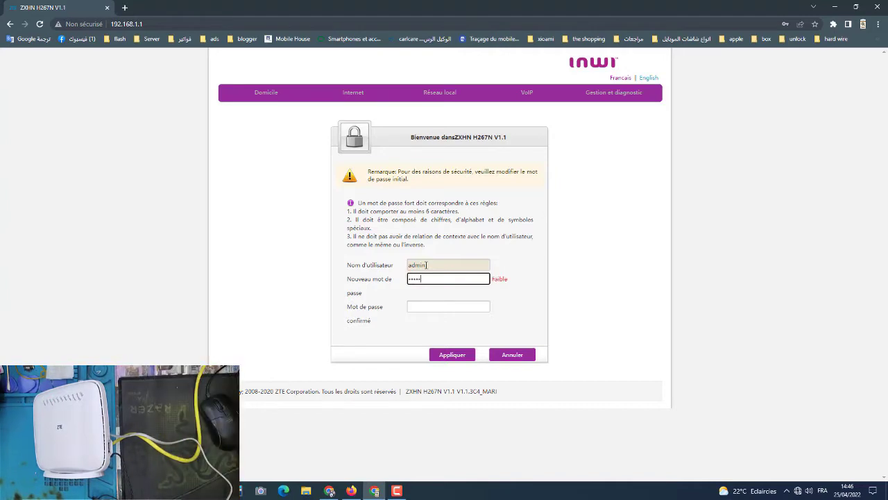
key(Tab)
key(Return)
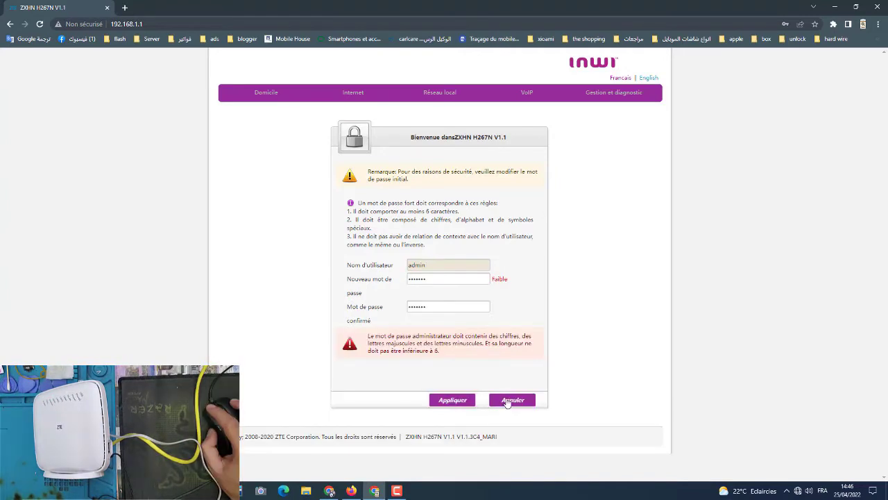
click(508, 402)
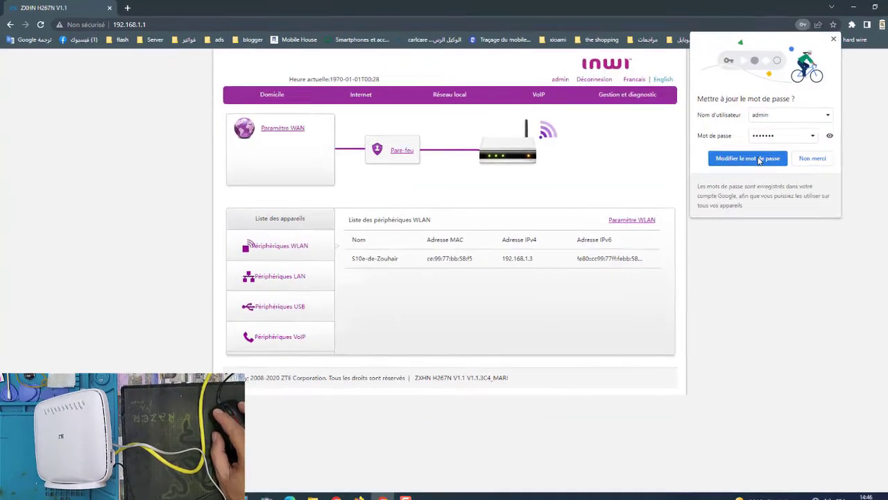
Dismiss Chrome's password prompt and delete the Mngmt Stand WAN connection.
click(759, 159)
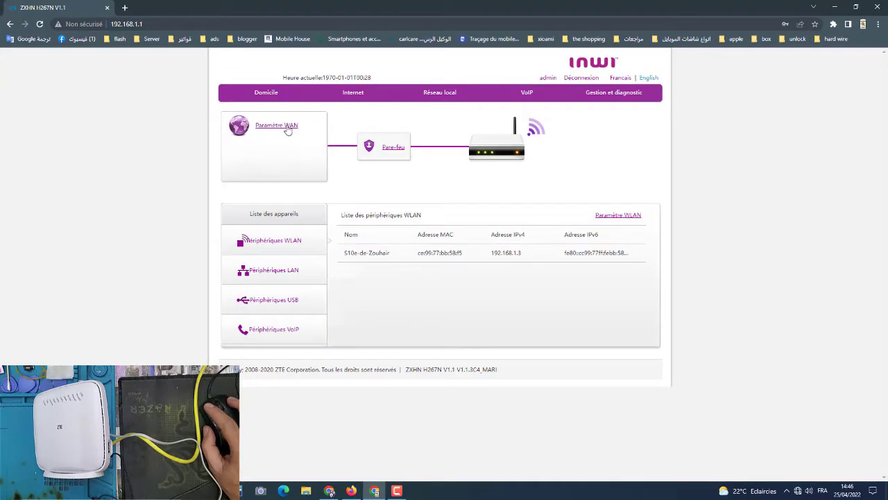
click(564, 252)
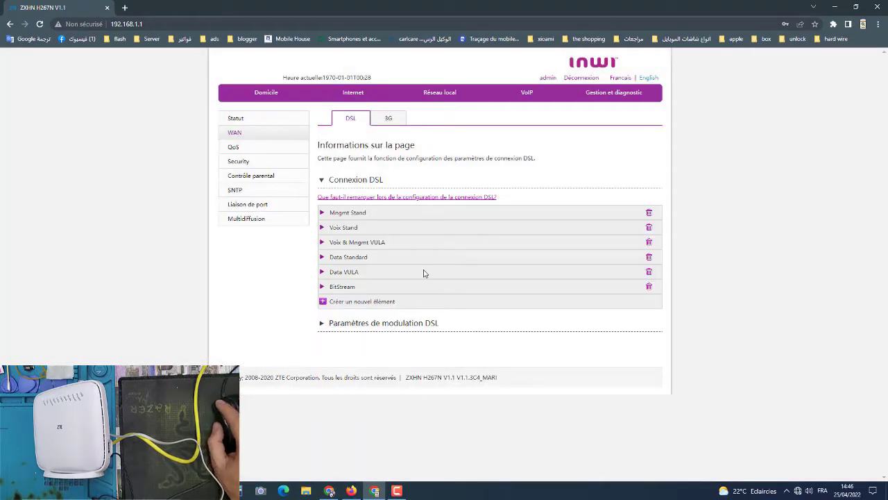
click(649, 214)
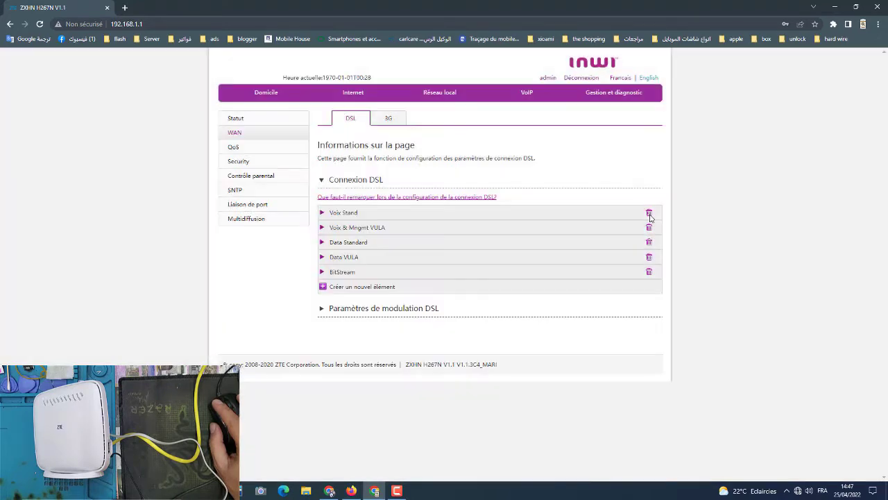
Delete the Voix Stand, Voix & Mngmt VULA, Data Standard, Data VULA and BitStream connections.
click(650, 218)
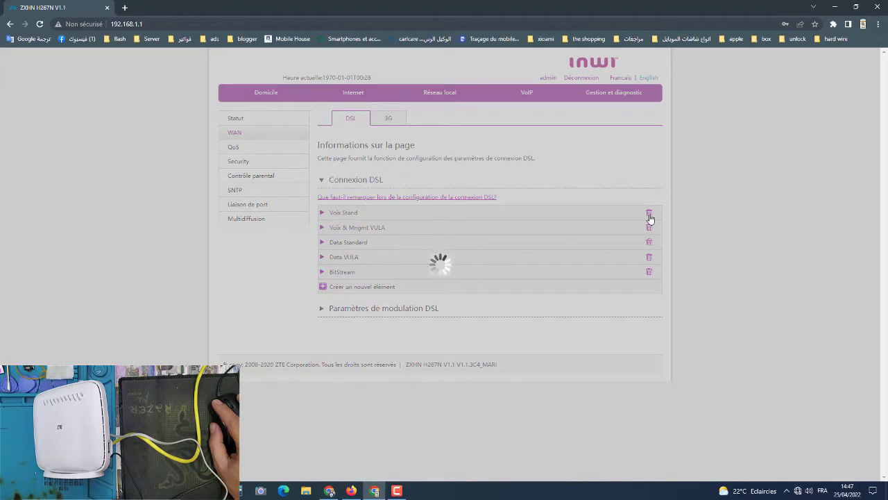
click(650, 219)
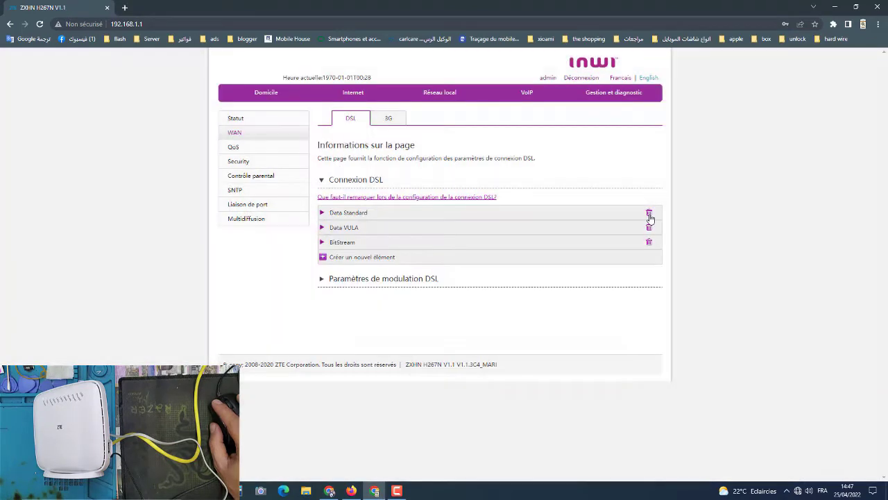
click(650, 219)
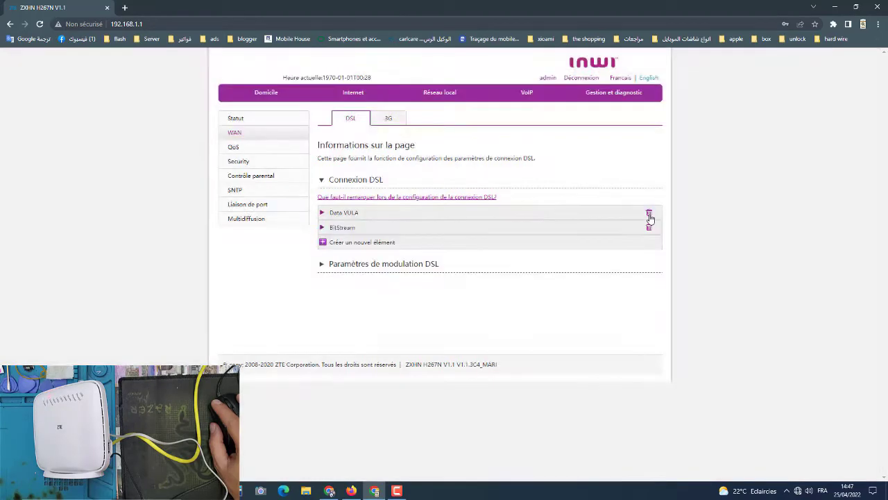
click(651, 219)
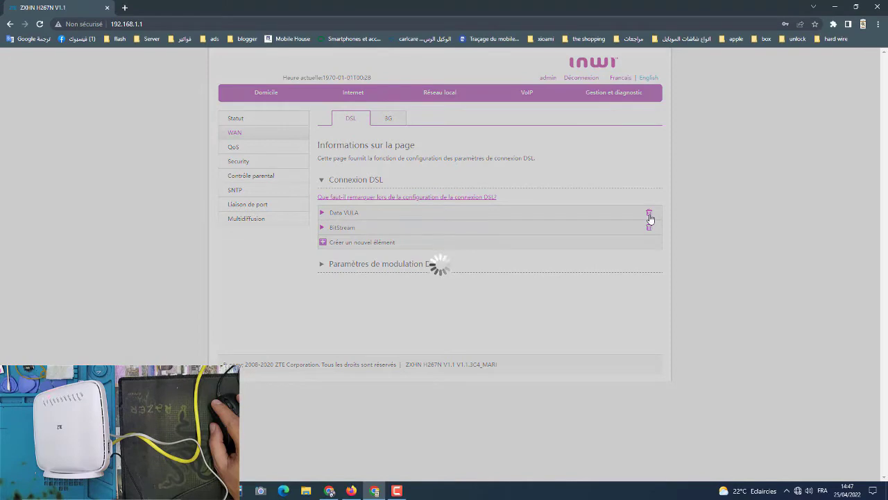
click(650, 219)
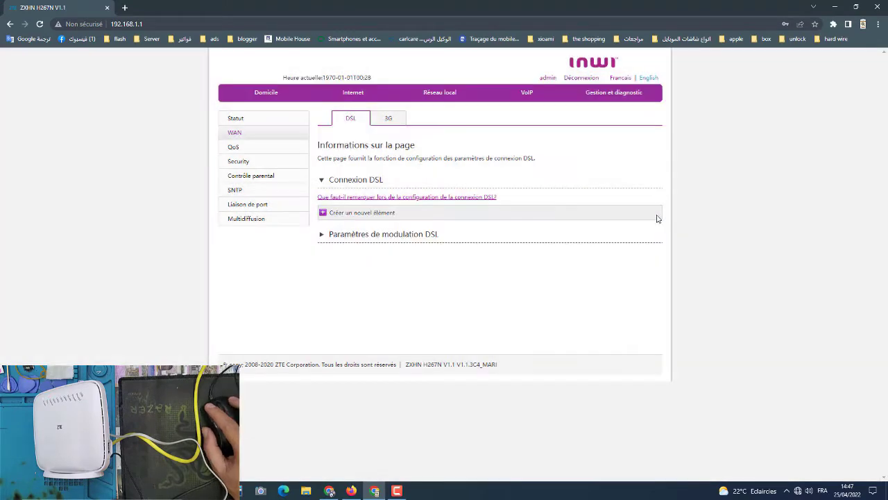
Start a new DSL connection, keeping ATM as the transfer mode.
click(324, 214)
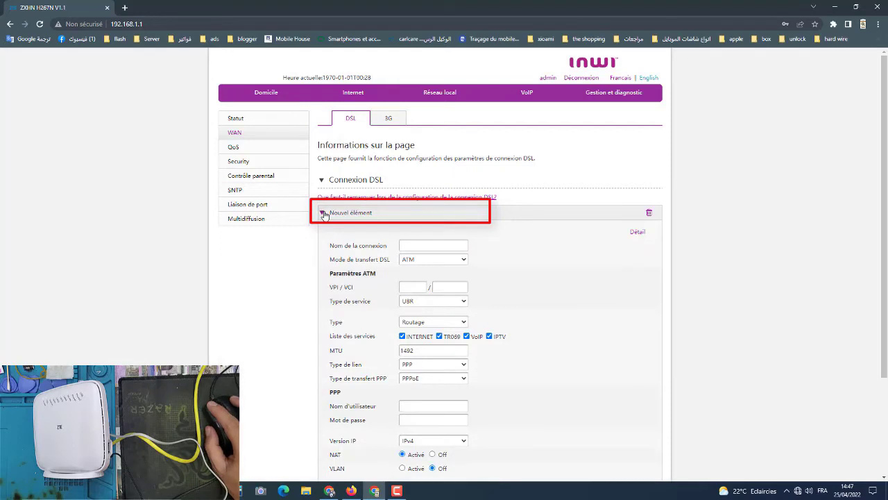
click(416, 246)
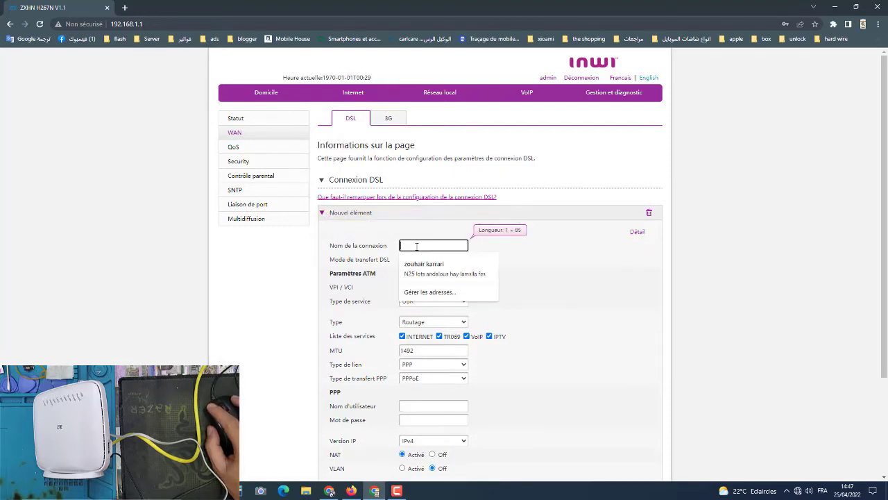
click(518, 264)
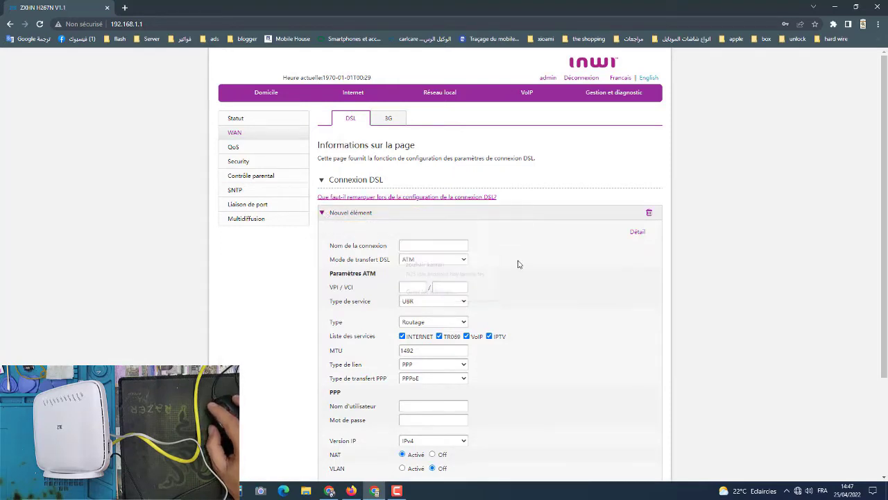
click(465, 260)
click(465, 260)
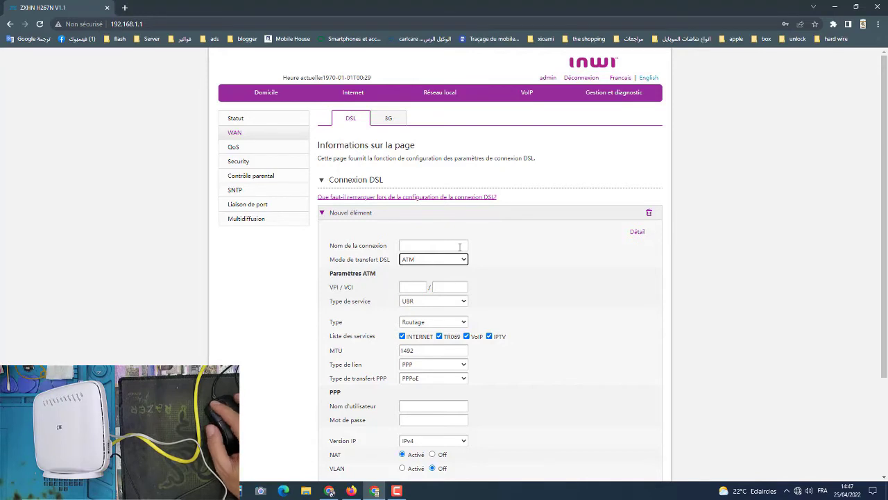
Name the connection 'wifi' with VPI/VCI 8/35, UBR service and Routage type.
click(460, 246)
text(w)
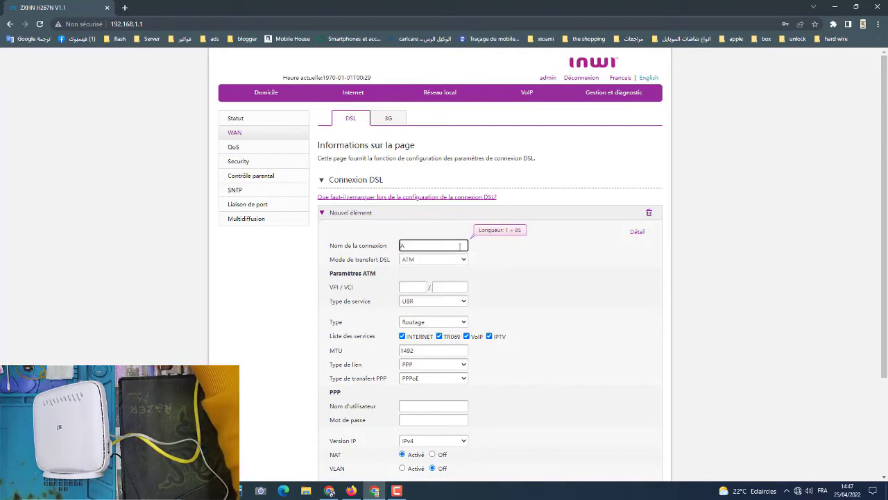
text(ifi)
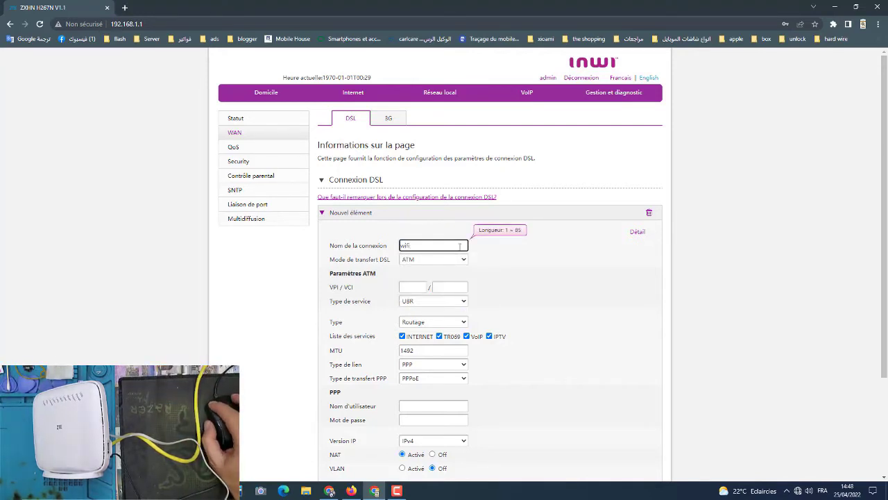
click(415, 287)
text(8)
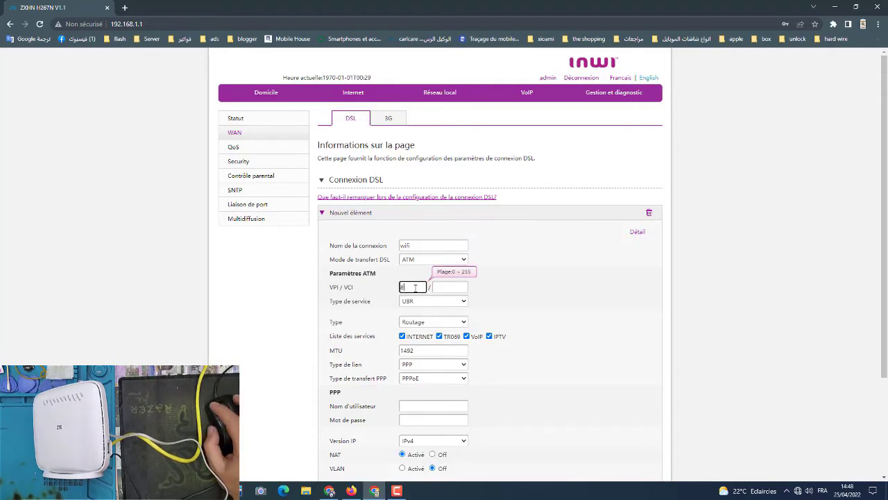
click(445, 288)
text(35)
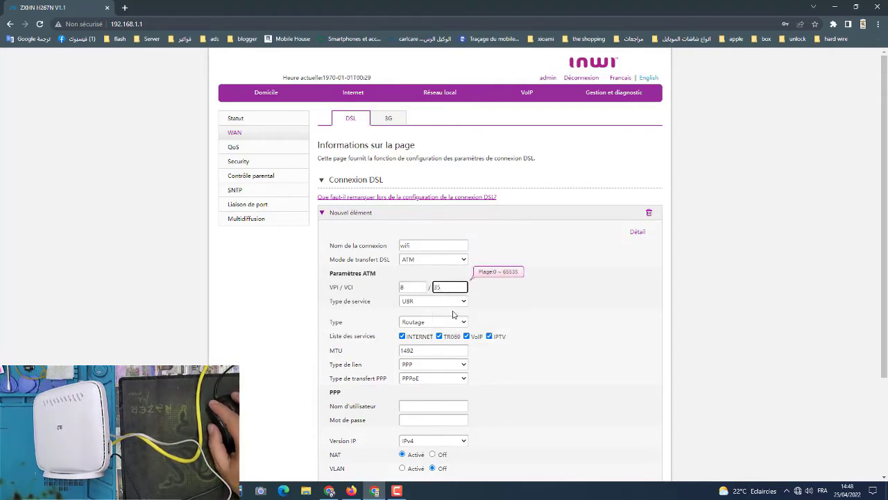
click(460, 300)
click(460, 301)
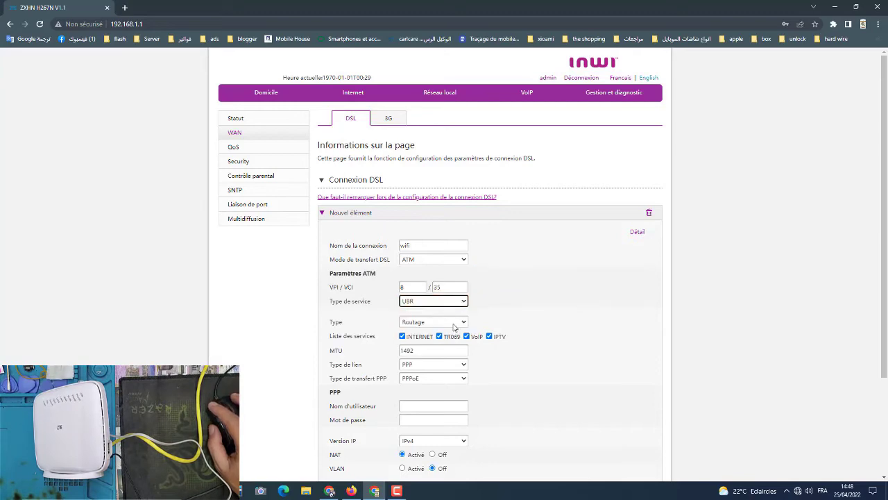
click(455, 323)
Enter the PPPoE account username and password for 'wifi' and save the connection.
click(467, 323)
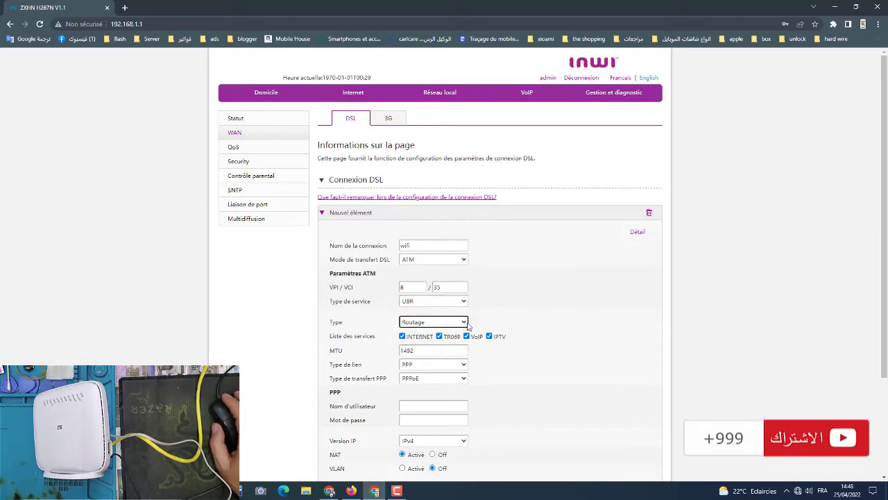
scroll(575, 321, down, 2)
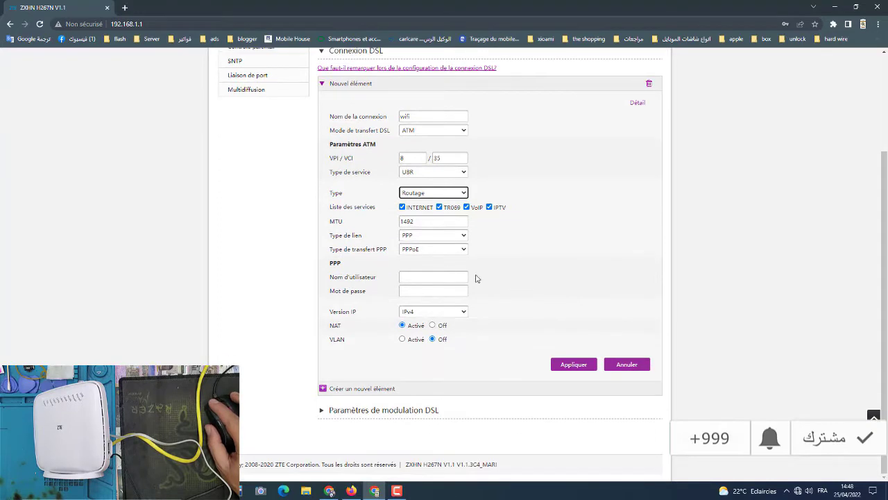
click(420, 276)
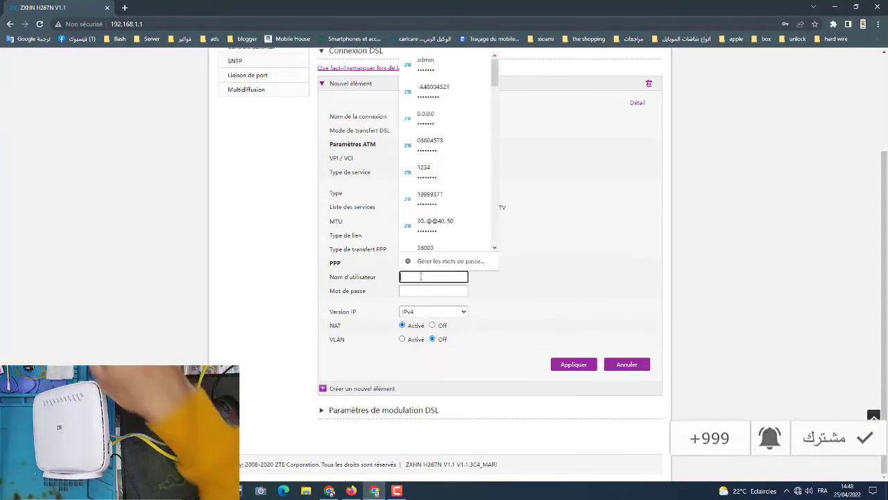
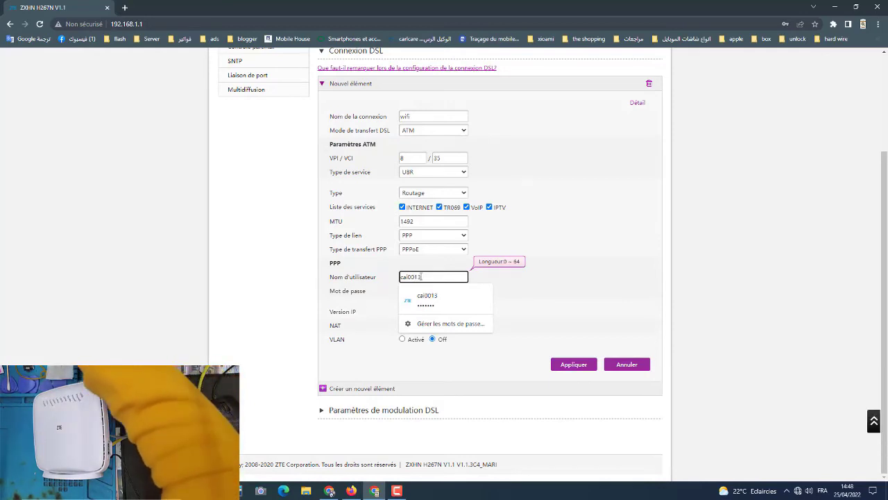
key(Tab)
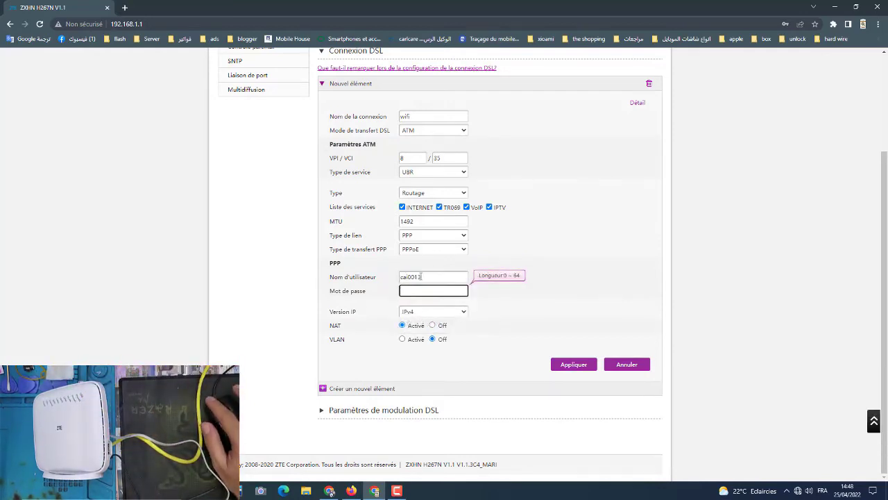
double_click(422, 277)
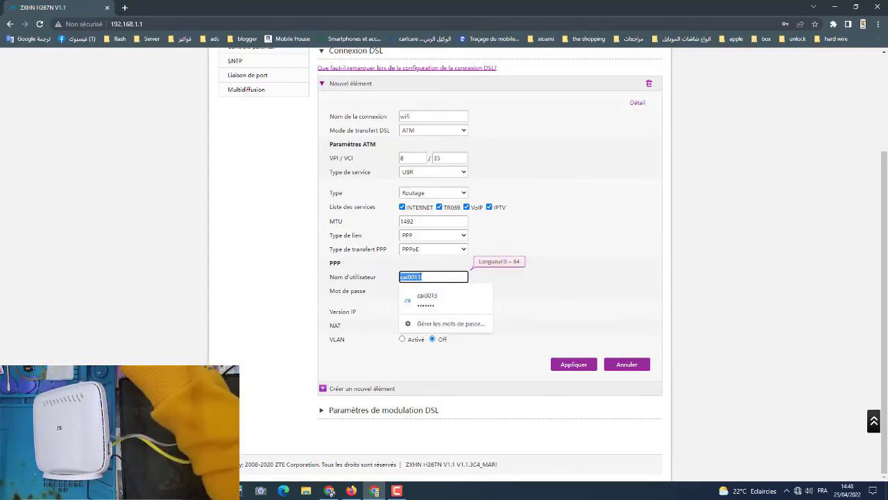
key(Tab)
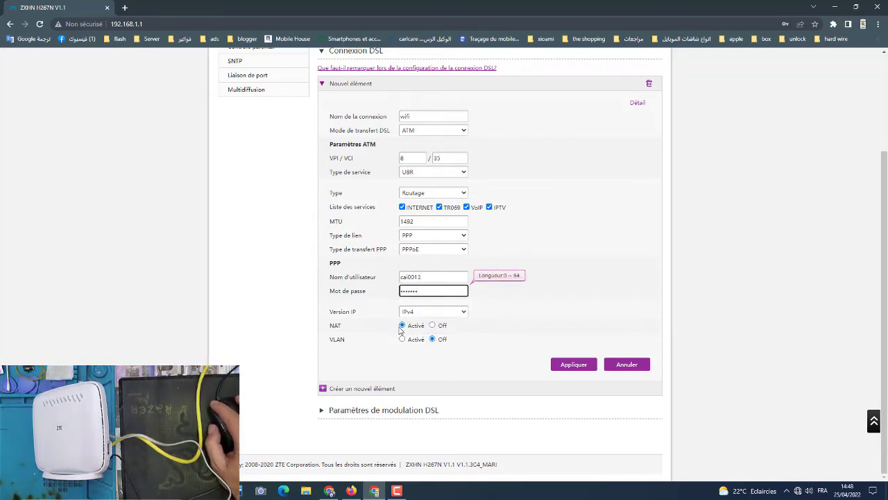
click(570, 366)
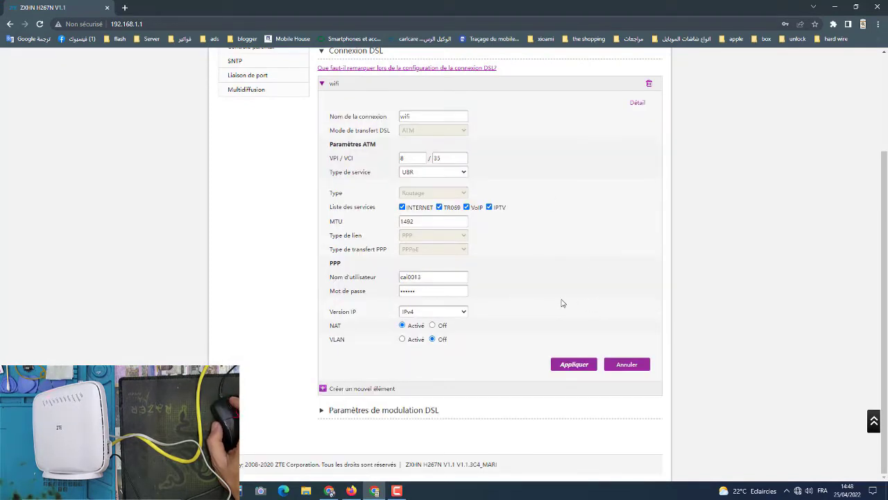
scroll(562, 303, up, 1)
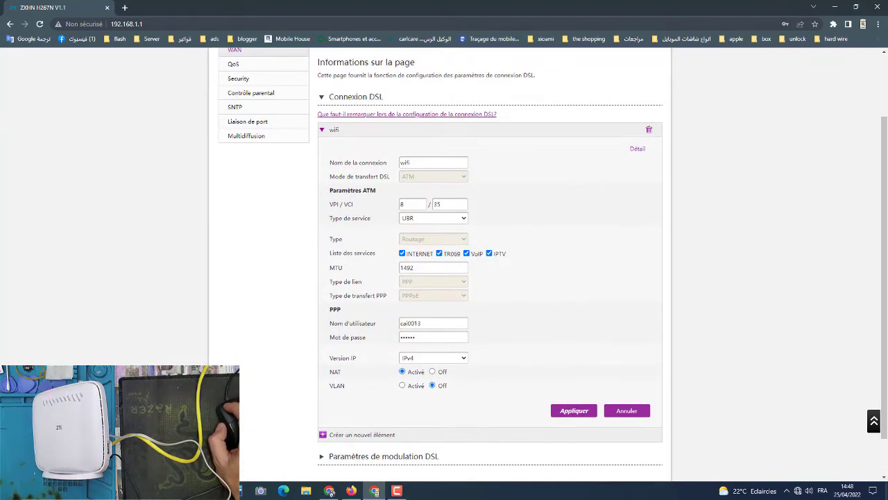
scroll(317, 248, up, 2)
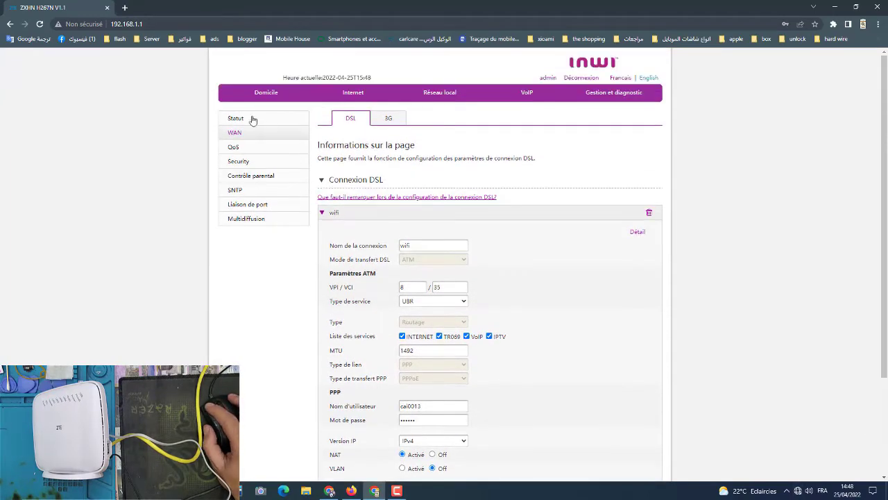
Return to the home overview via Domicile and follow the Paramètre WLAN link.
click(234, 165)
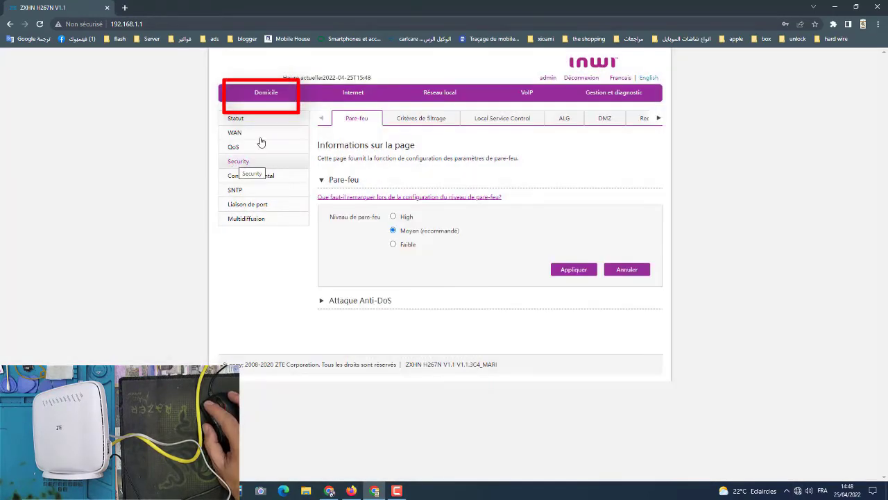
click(270, 95)
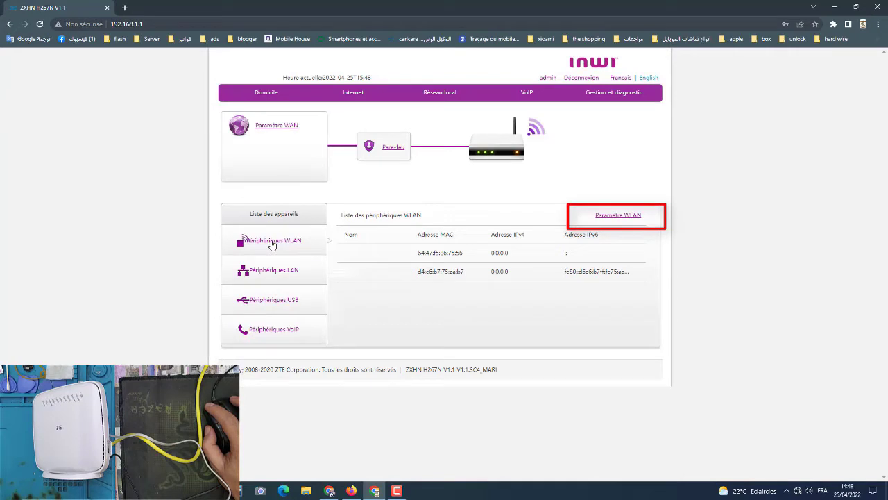
click(615, 217)
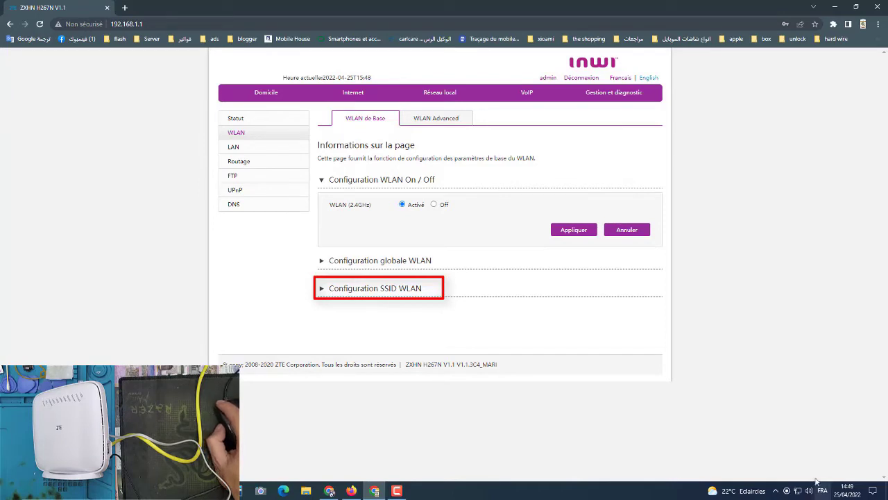
Rename SSID1 from Wifi12 to wifi55 and replace its WPA password.
click(384, 293)
scroll(486, 294, down, 2)
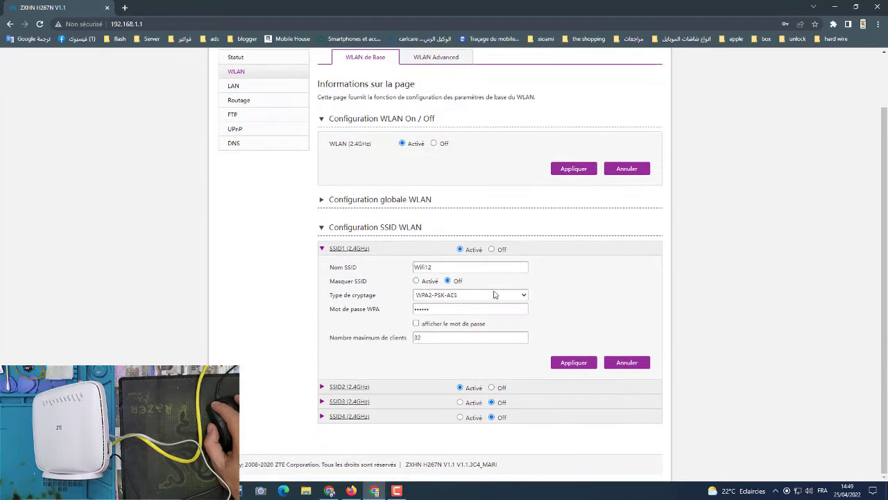
double_click(432, 268)
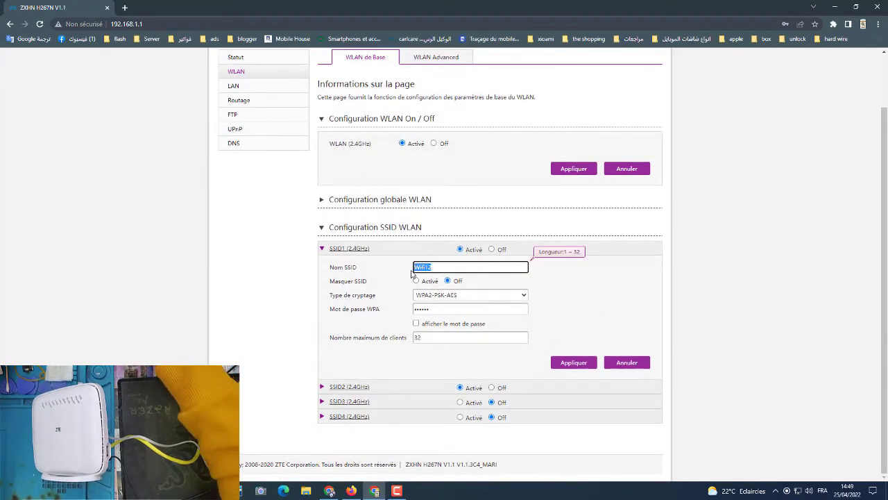
text(wifi)
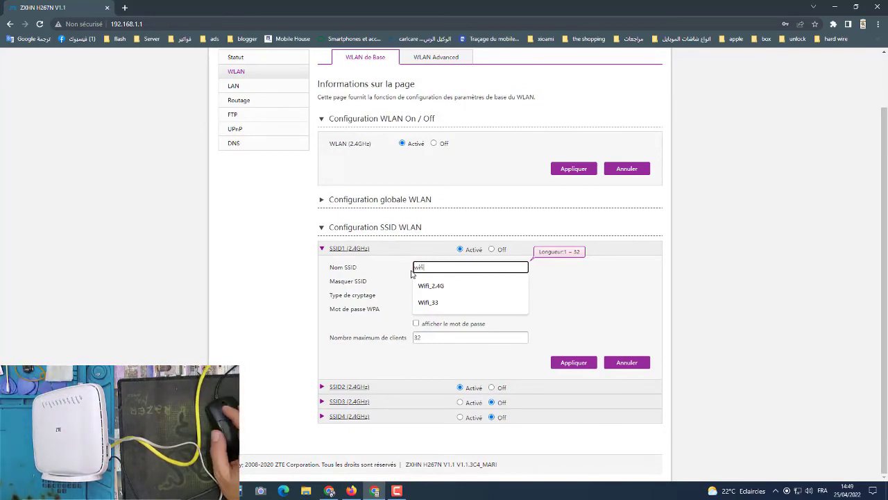
text(55)
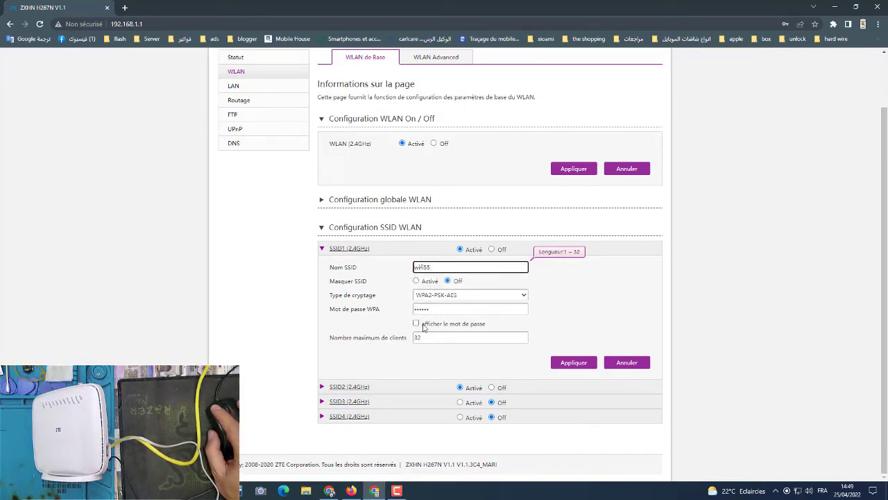
click(419, 324)
double_click(430, 310)
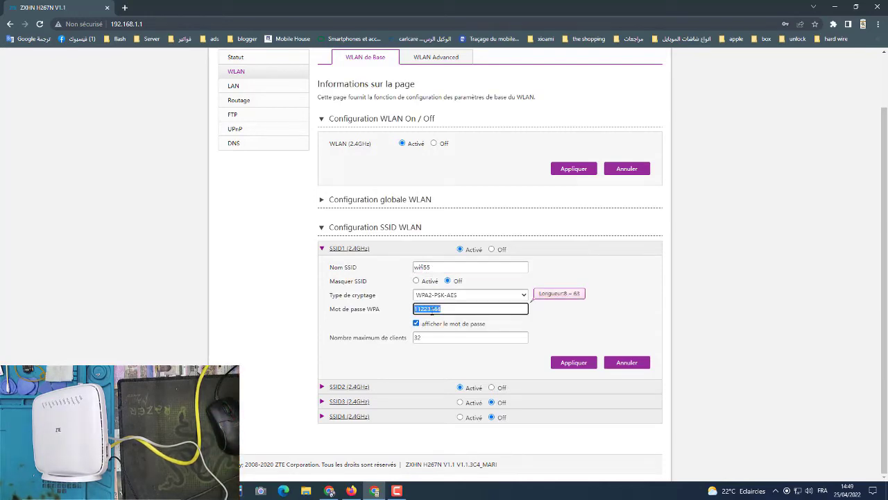
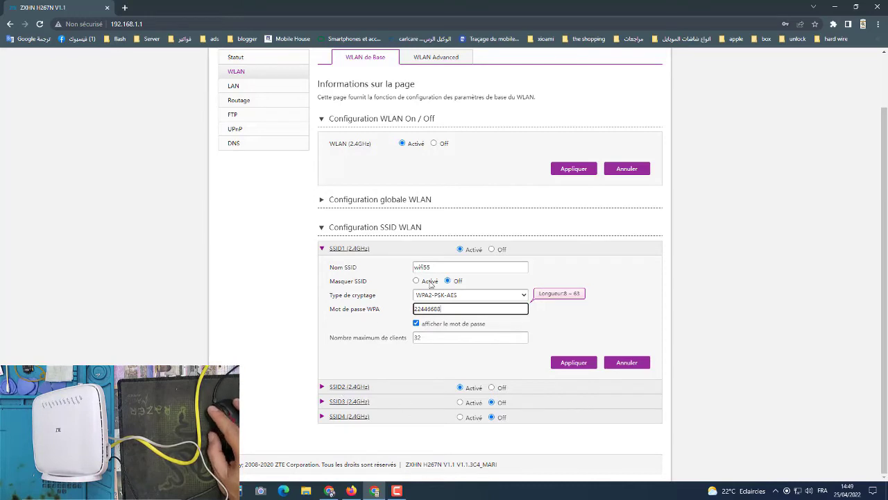
Turn SSID2 off and save the WLAN settings, accepting the weak-password warning.
click(492, 388)
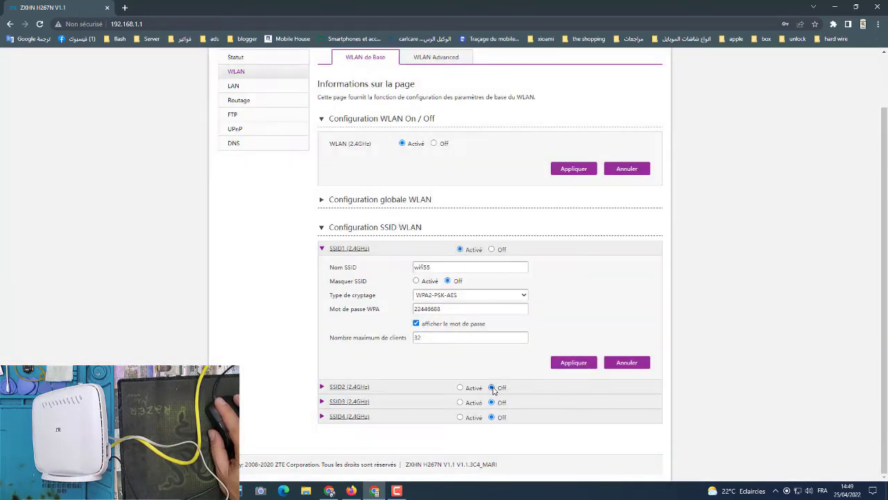
click(574, 363)
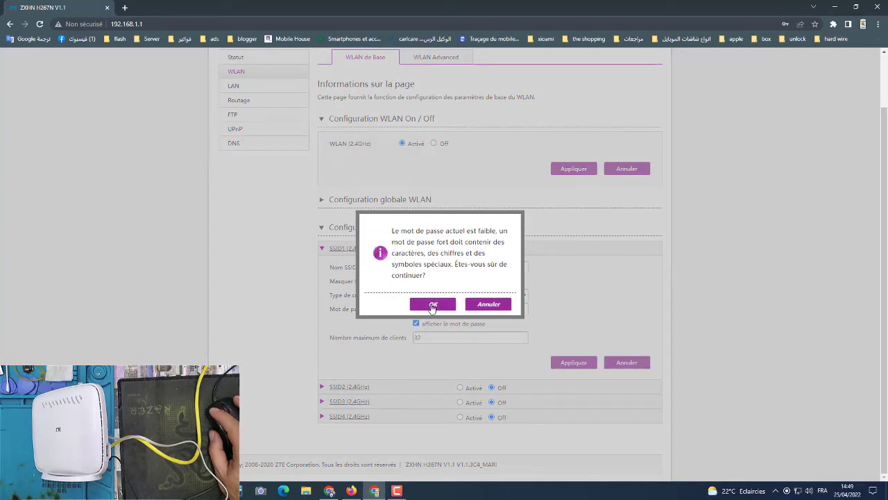
click(432, 305)
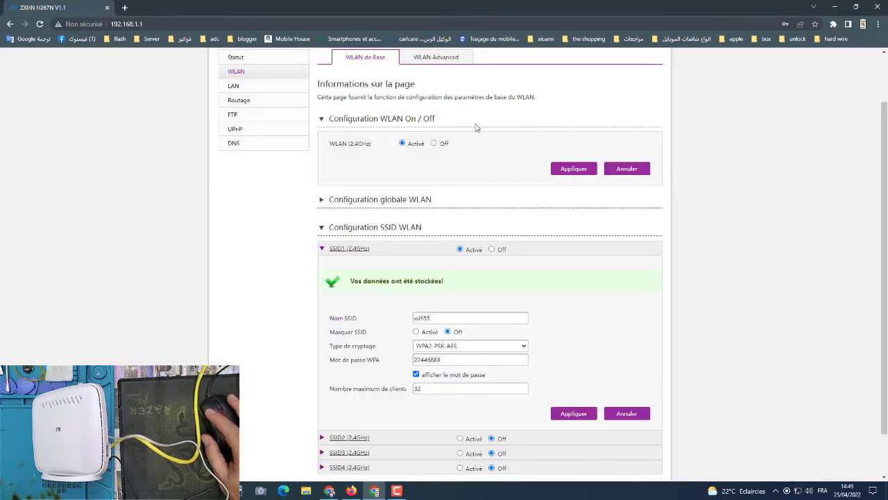
click(126, 8)
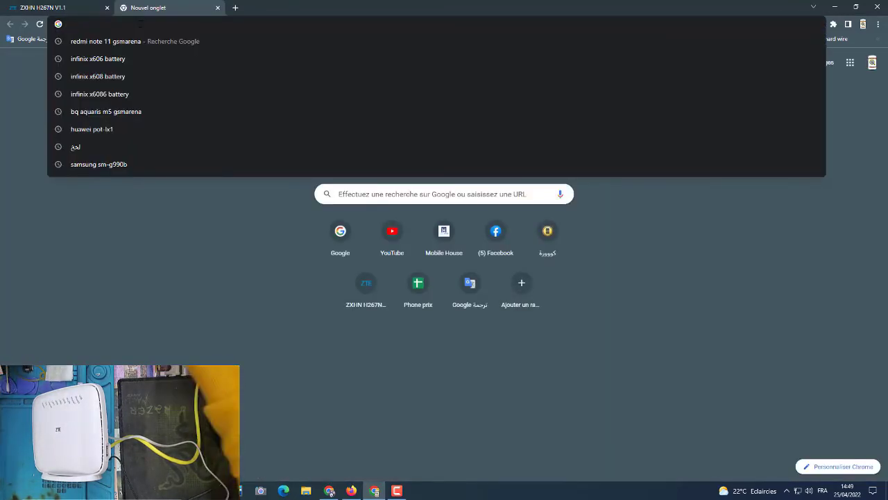
Open google.com in the new tab and search for 'inwi'.
text(goo)
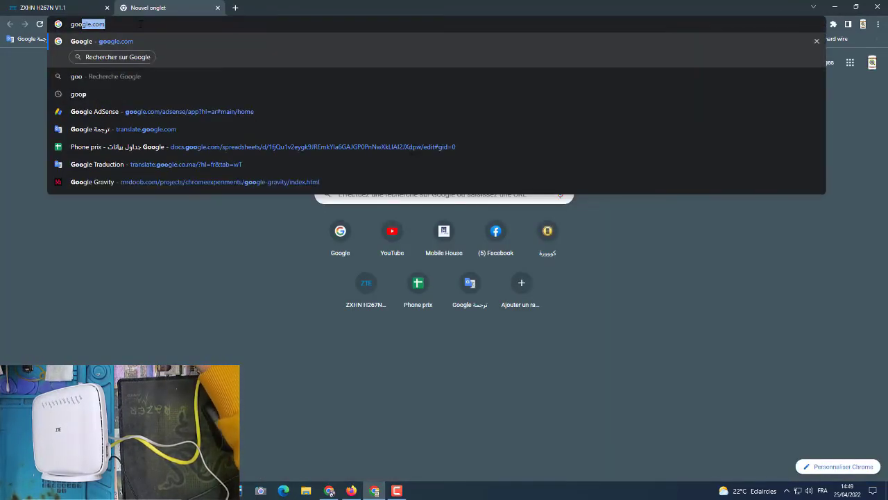
key(Return)
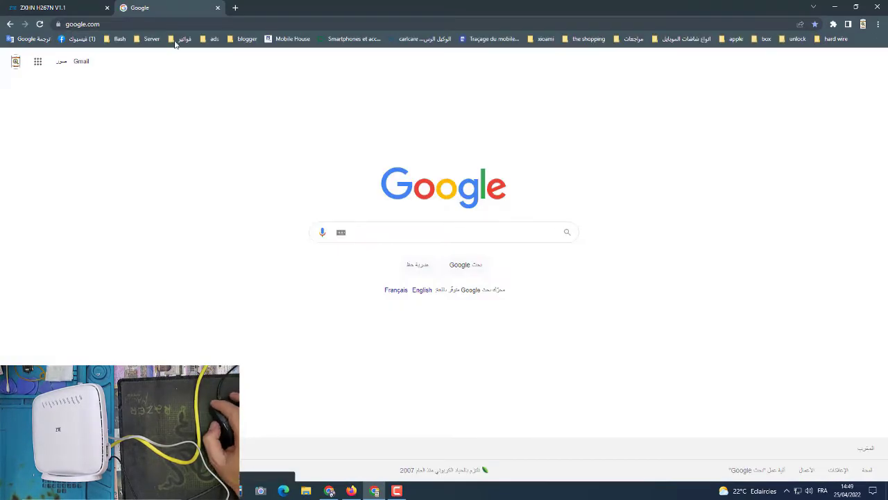
click(448, 234)
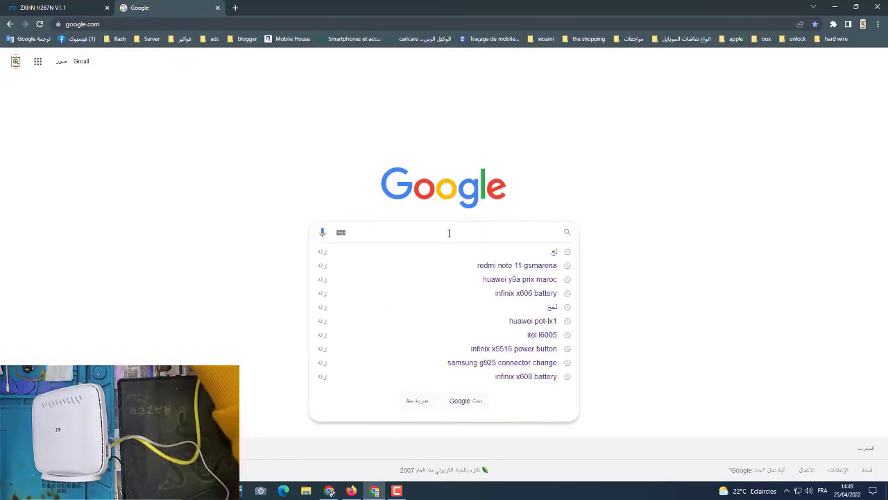
text(sam)
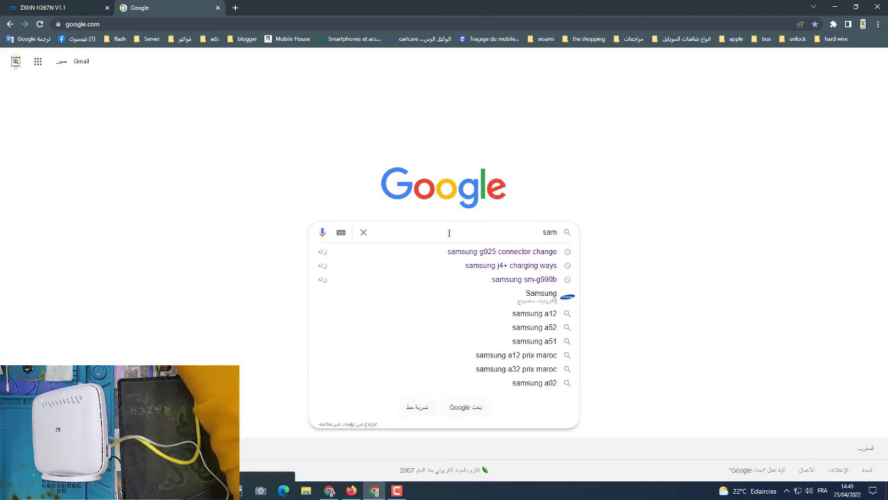
key(BackSpace)
key(BackSpace)
key(BackSpace)
text(inw)
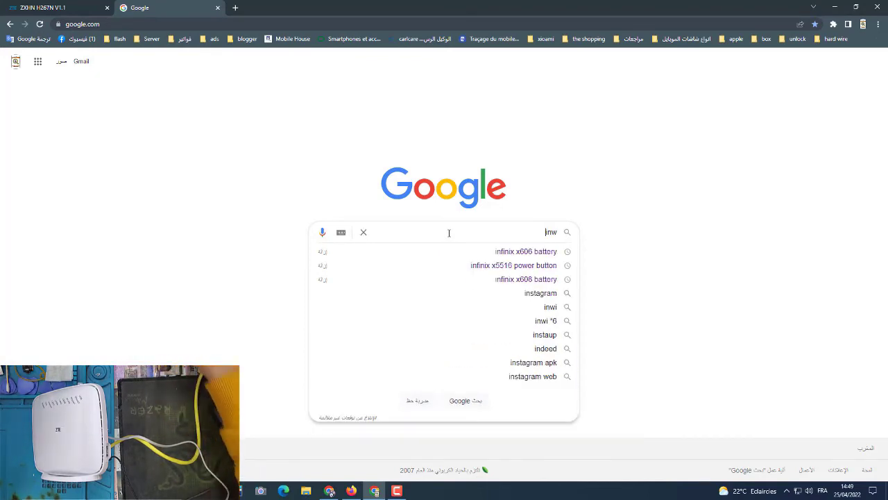
text(i)
key(Return)
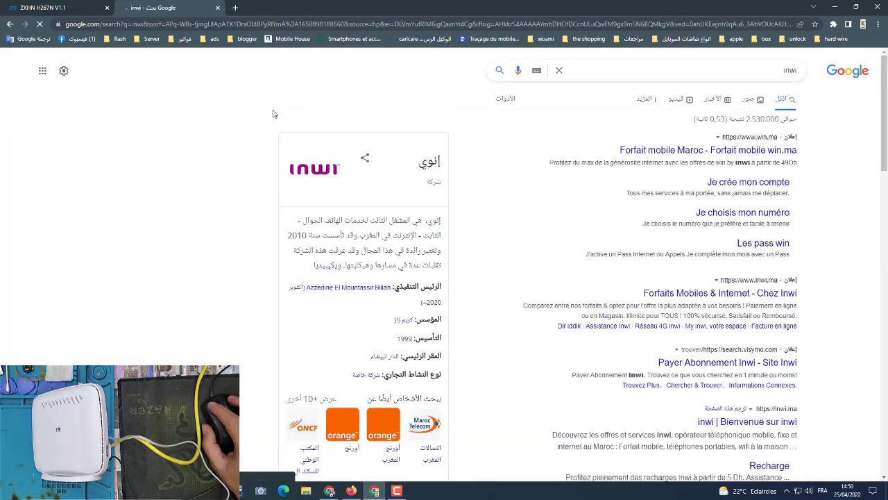